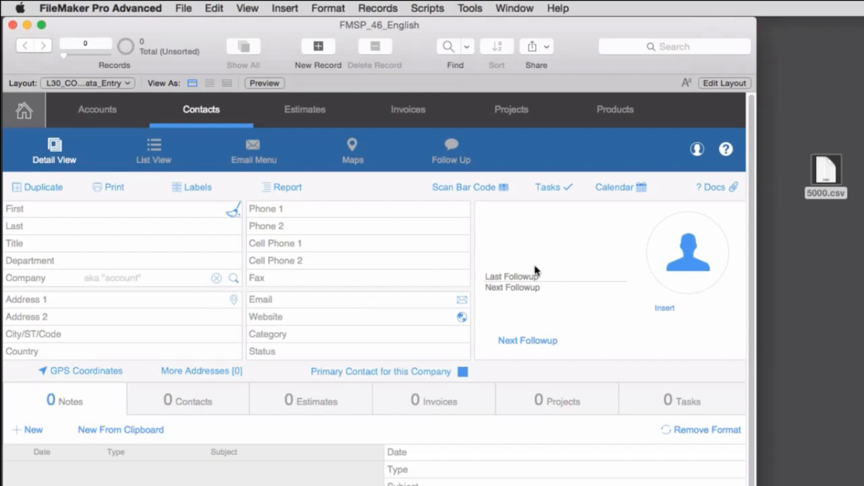
Step: Open 5000.csv from the desktop in Excel to review its column headings and contact rows, close it and return to FileMaker Pro
{"action": "double_click", "coordinate": [825, 181]}
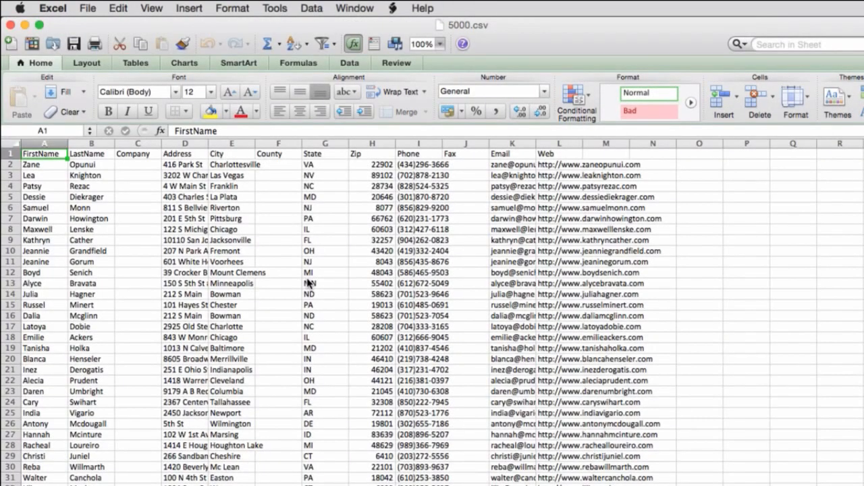
{"action": "scroll", "coordinate": [263, 285], "scroll_direction": "down", "scroll_amount": 5}
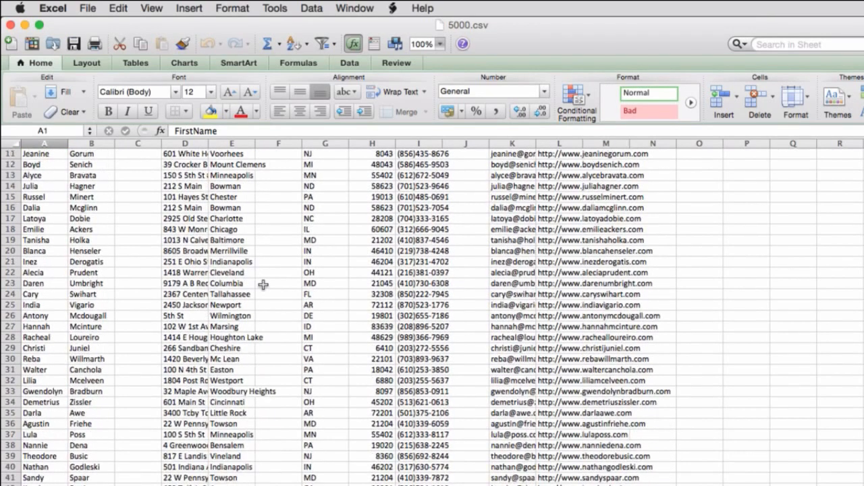
{"action": "scroll", "coordinate": [193, 292], "scroll_direction": "up", "scroll_amount": 5}
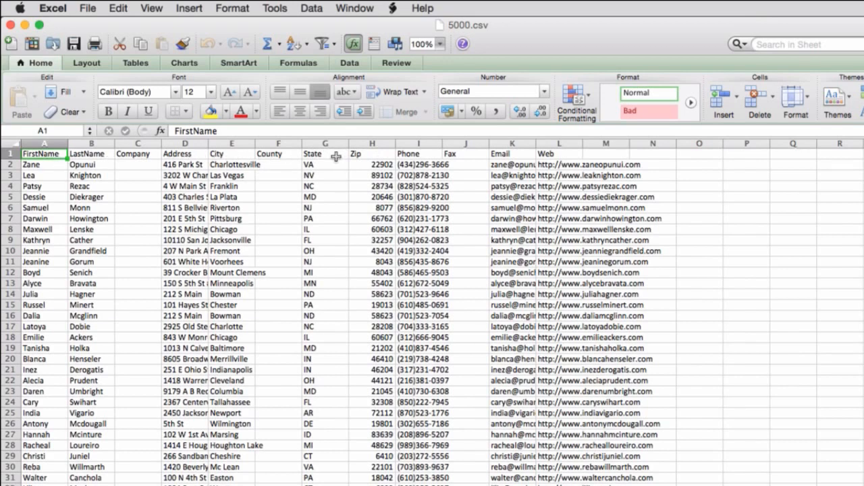
{"action": "left_click", "coordinate": [10, 24]}
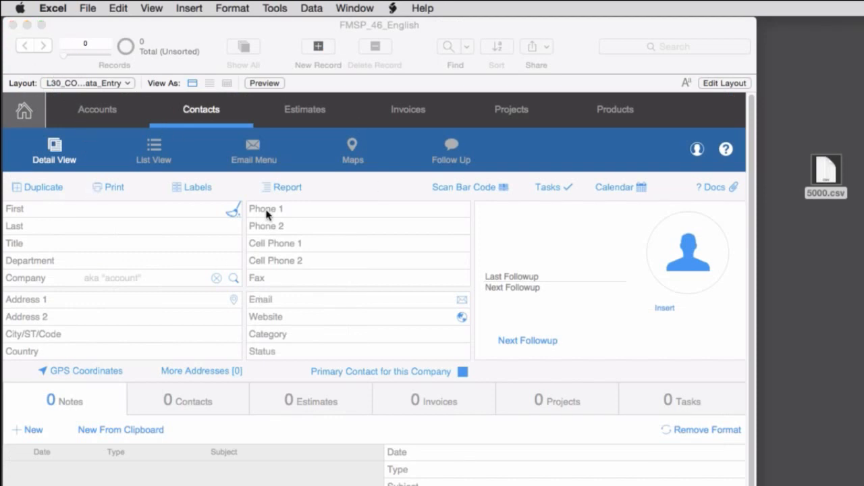
{"action": "left_click", "coordinate": [385, 195]}
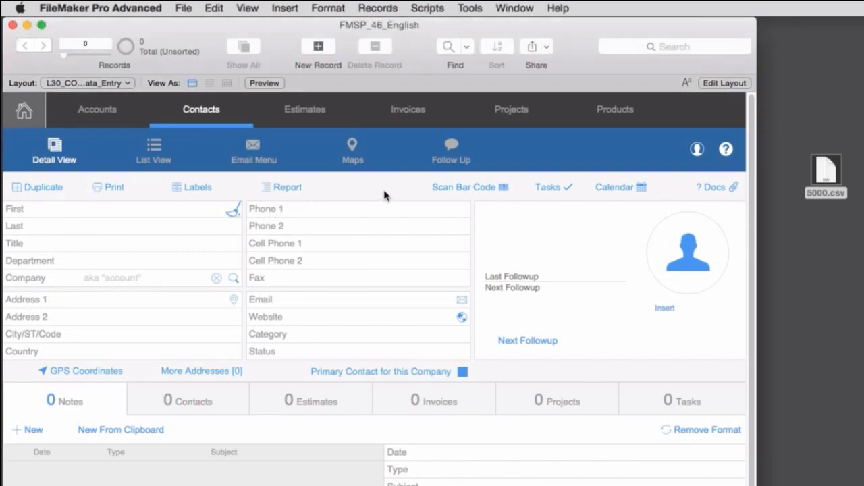
Step: Start a records import from the file 5000.csv on the Desktop and enlarge the Import Field Mapping window to show more fields
{"action": "left_click", "coordinate": [185, 8]}
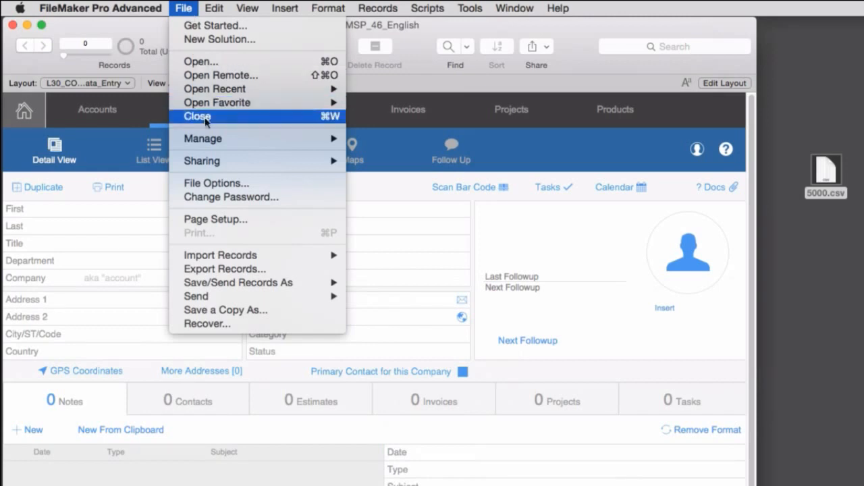
{"action": "mouse_move", "coordinate": [250, 257]}
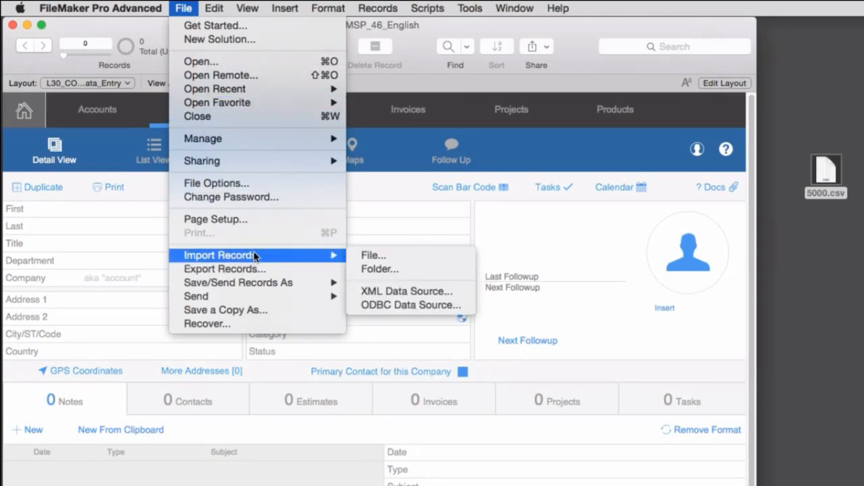
{"action": "left_click", "coordinate": [399, 256]}
{"action": "left_click", "coordinate": [407, 192]}
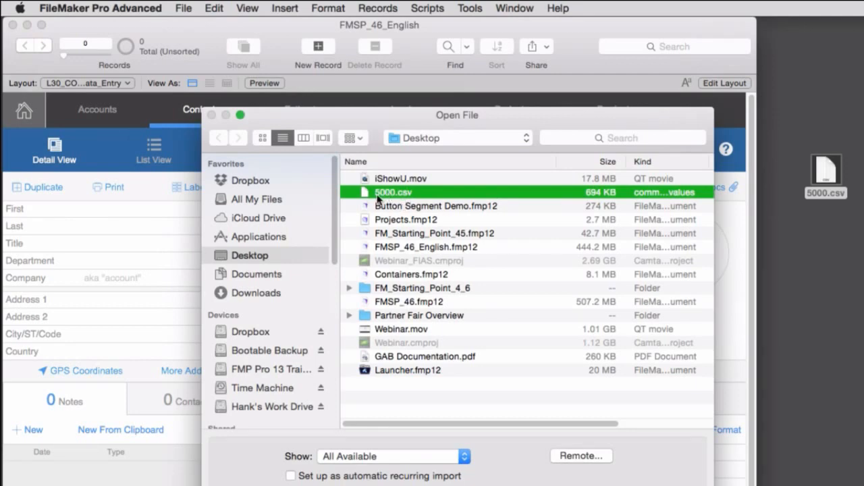
{"action": "key", "text": "Return"}
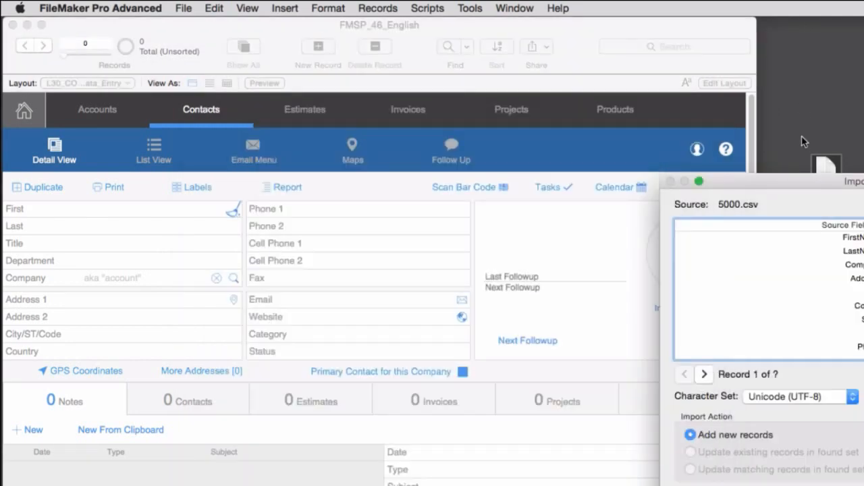
{"action": "left_click_drag", "start_coordinate": [798, 179], "coordinate": [278, 26]}
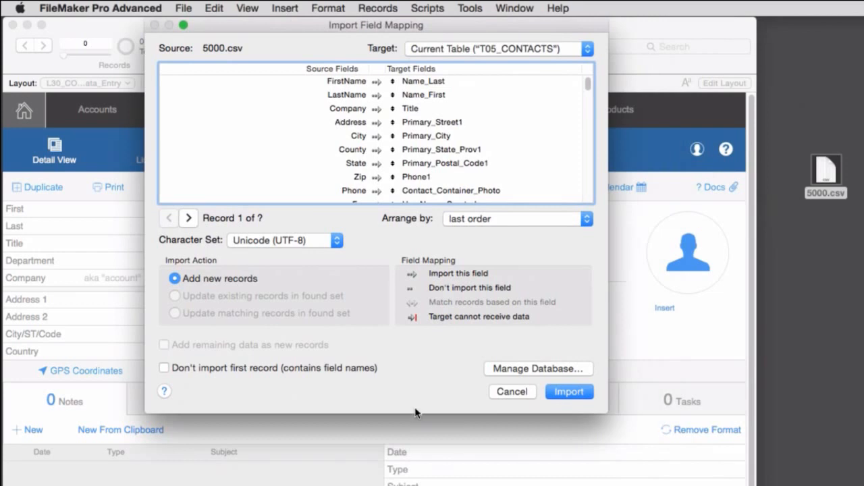
{"action": "left_click_drag", "start_coordinate": [412, 414], "coordinate": [413, 485]}
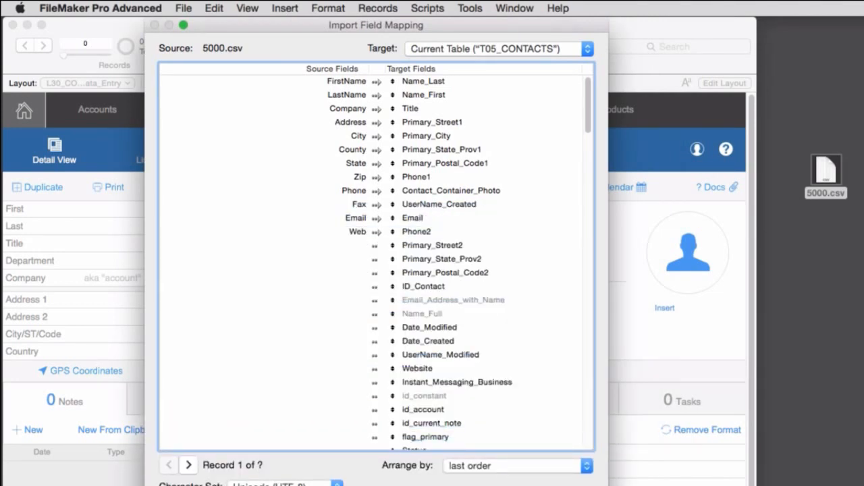
{"action": "scroll", "coordinate": [480, 193], "scroll_direction": "down", "scroll_amount": 3}
{"action": "scroll", "coordinate": [465, 131], "scroll_direction": "up", "scroll_amount": 3}
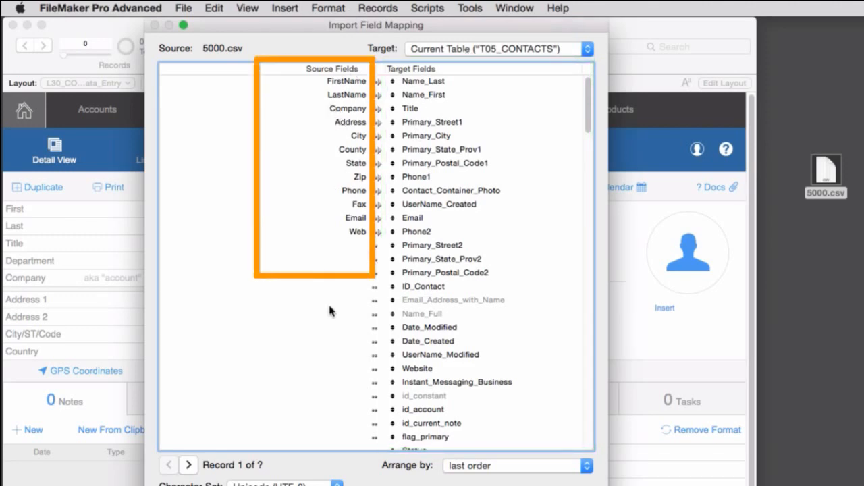
Step: Browse forward and back through the first source records of 5000.csv to compare their data with the target fields
{"action": "left_click", "coordinate": [189, 465]}
{"action": "left_click", "coordinate": [189, 466]}
{"action": "left_click", "coordinate": [189, 465]}
{"action": "left_click", "coordinate": [189, 465]}
{"action": "left_click", "coordinate": [189, 465]}
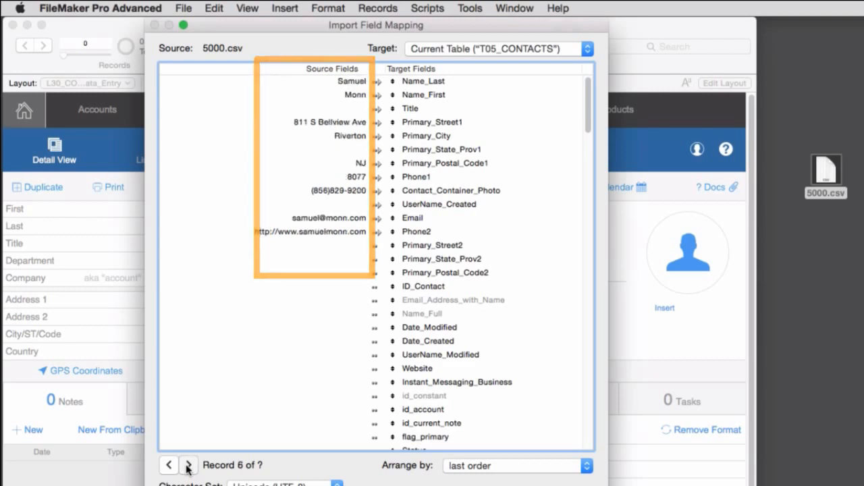
{"action": "left_click", "coordinate": [189, 466]}
{"action": "left_click", "coordinate": [169, 466]}
{"action": "left_click", "coordinate": [168, 466]}
{"action": "left_click", "coordinate": [169, 466]}
{"action": "left_click", "coordinate": [169, 466]}
{"action": "left_click", "coordinate": [169, 466]}
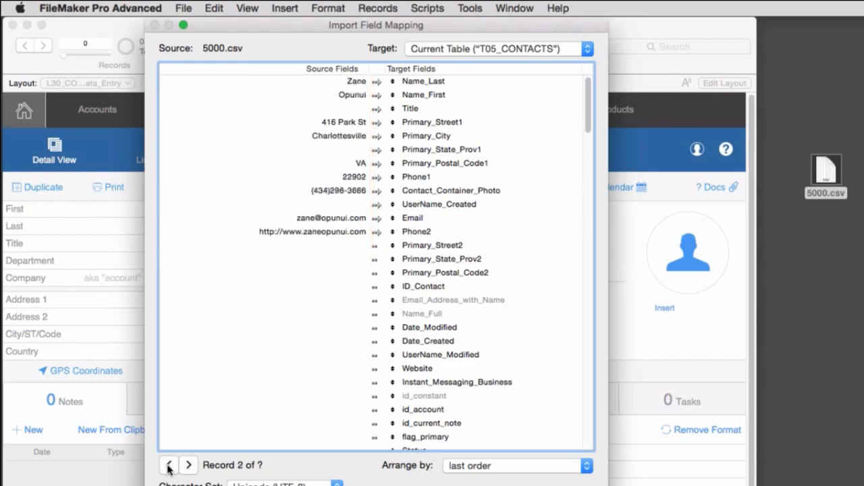
{"action": "left_click", "coordinate": [169, 466]}
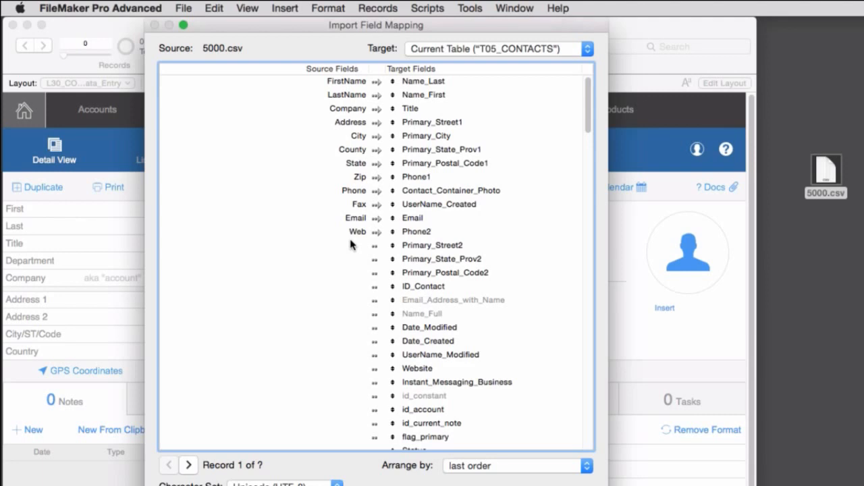
{"action": "left_click", "coordinate": [189, 465]}
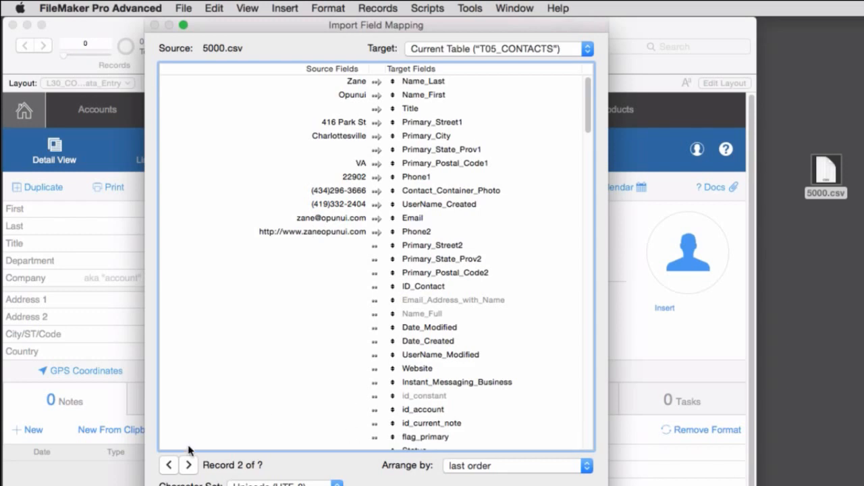
{"action": "left_click", "coordinate": [170, 466]}
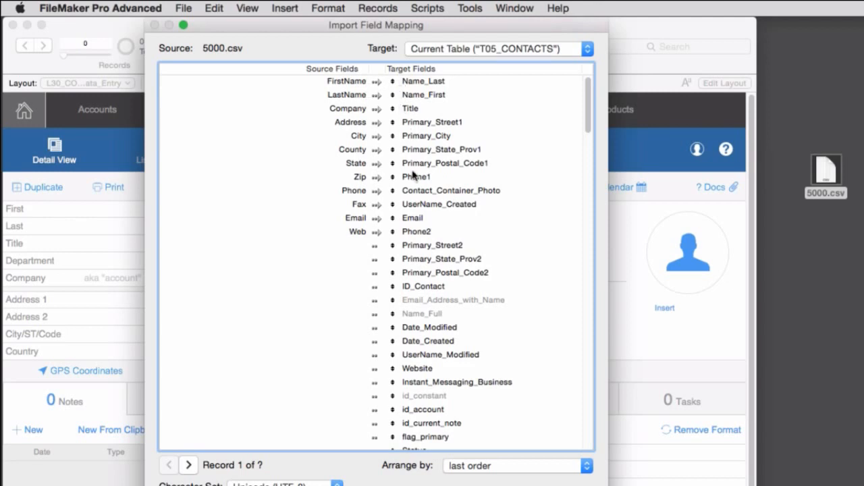
Step: Match the source FirstName to the target Name_First and the source LastName to Name_Last
{"action": "left_click", "coordinate": [393, 96]}
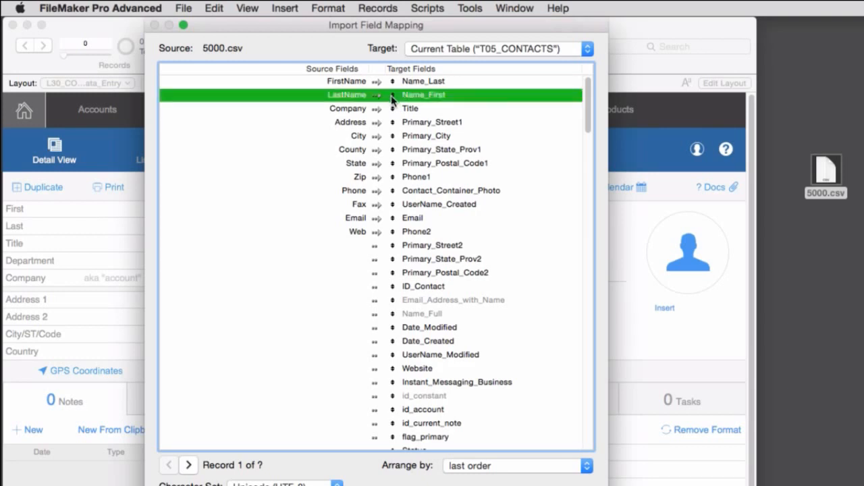
{"action": "left_click", "coordinate": [393, 82]}
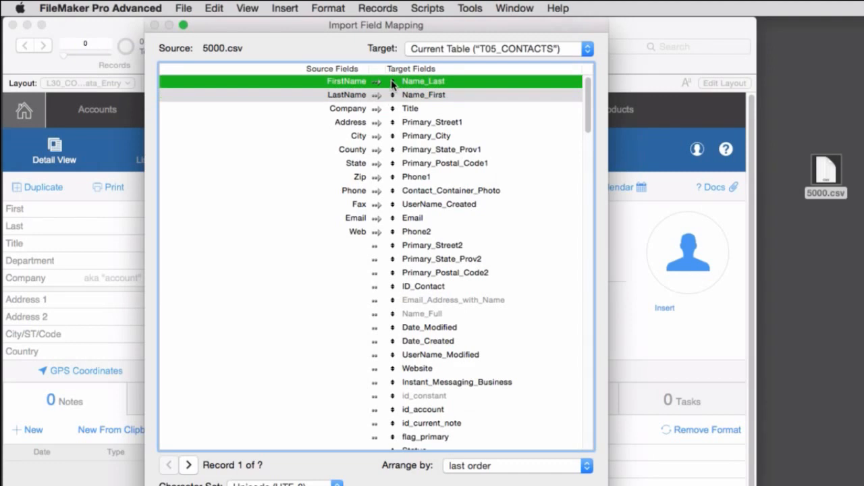
{"action": "left_click_drag", "start_coordinate": [393, 82], "coordinate": [393, 82]}
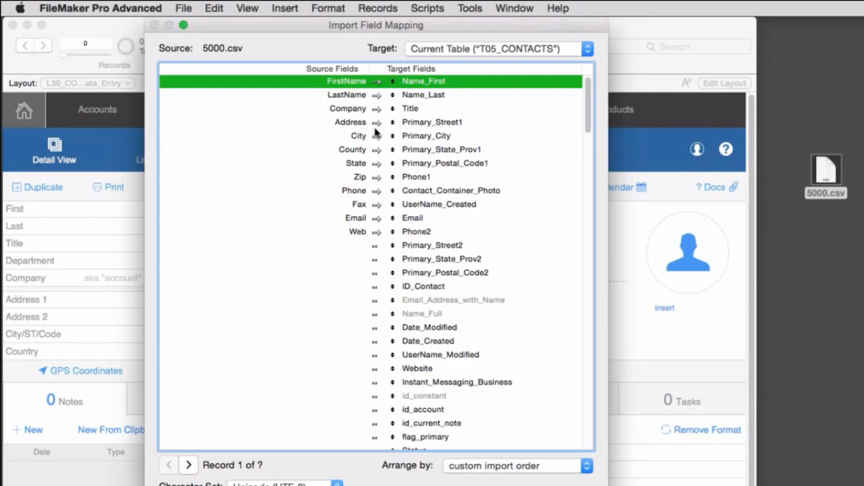
Step: Rearrange the target fields so State maps to Primary_State_Prov1, Zip to Primary_Postal_Code1 and Phone to Phone1
{"action": "left_click", "coordinate": [392, 179]}
{"action": "left_click_drag", "start_coordinate": [393, 178], "coordinate": [393, 193]}
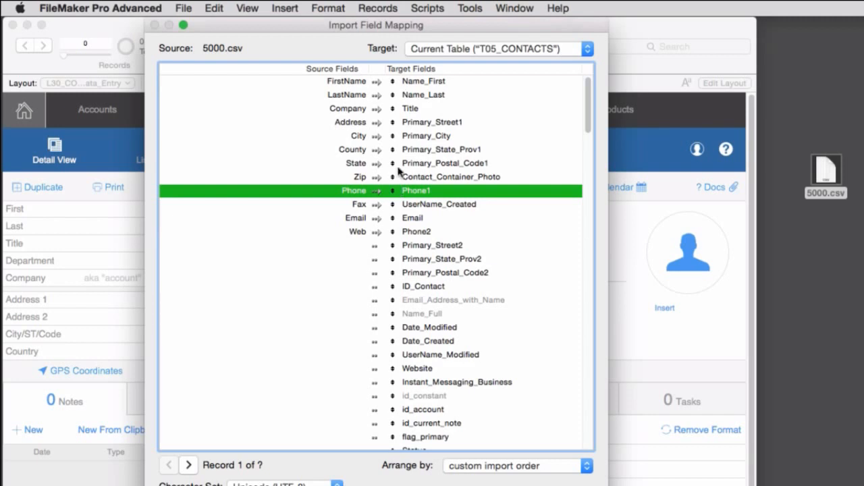
{"action": "left_click", "coordinate": [394, 167]}
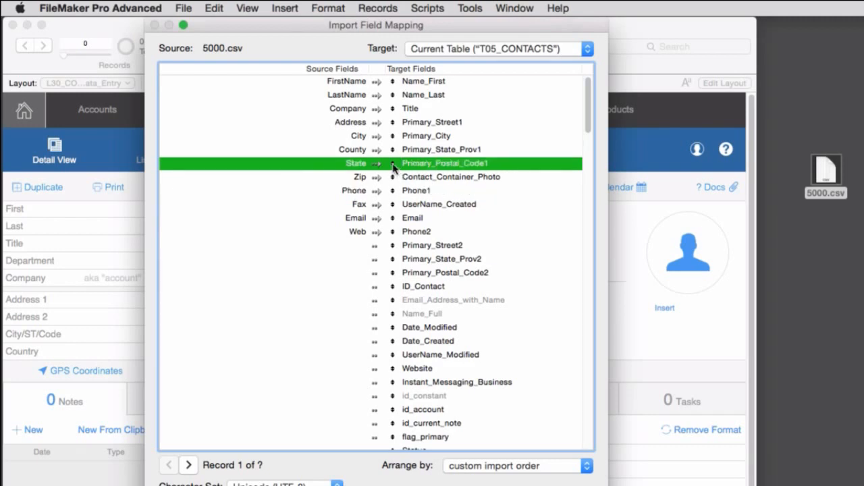
{"action": "mouse_move", "coordinate": [395, 168]}
{"action": "left_mouse_down"}
{"action": "mouse_move", "coordinate": [394, 158]}
{"action": "mouse_move", "coordinate": [392, 179]}
{"action": "mouse_move", "coordinate": [394, 164]}
{"action": "left_mouse_up"}
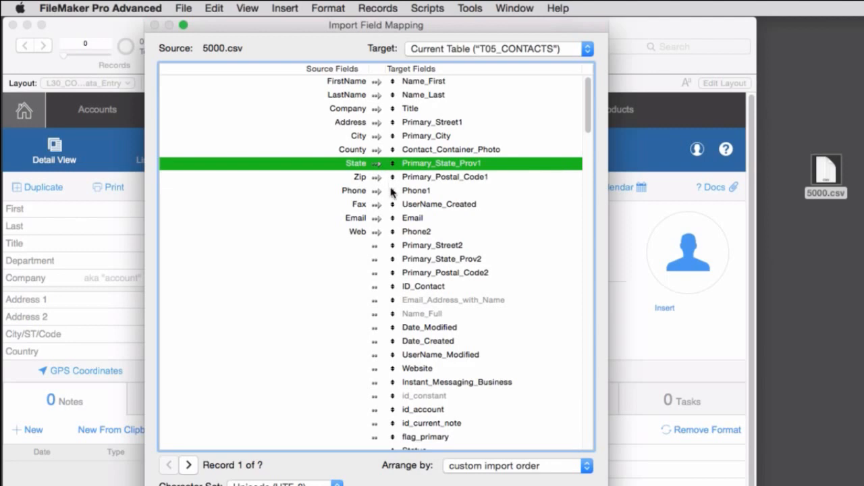
{"action": "left_click", "coordinate": [397, 151]}
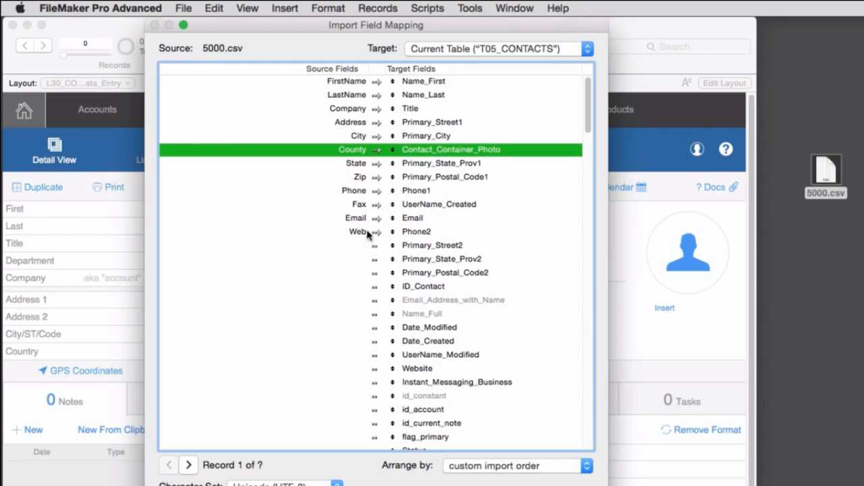
Step: Find the target field Fax further down the list and align it with the source Fax column
{"action": "left_click", "coordinate": [407, 218]}
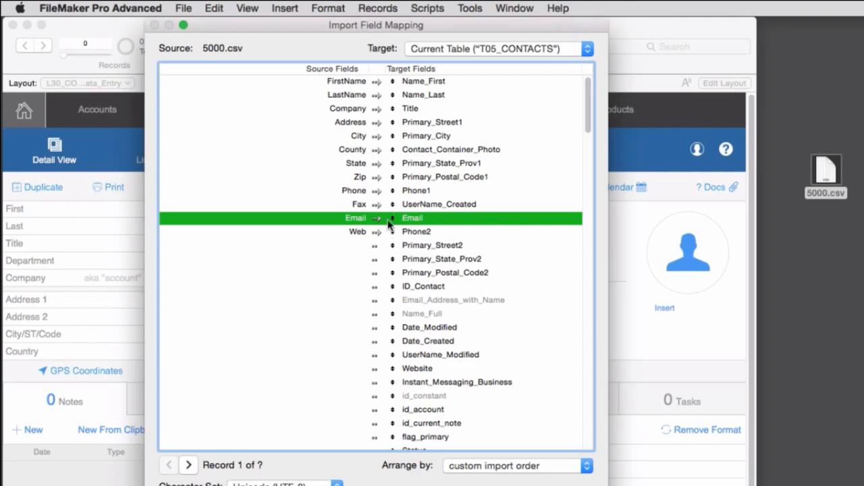
{"action": "scroll", "coordinate": [391, 223], "scroll_direction": "down", "scroll_amount": 10}
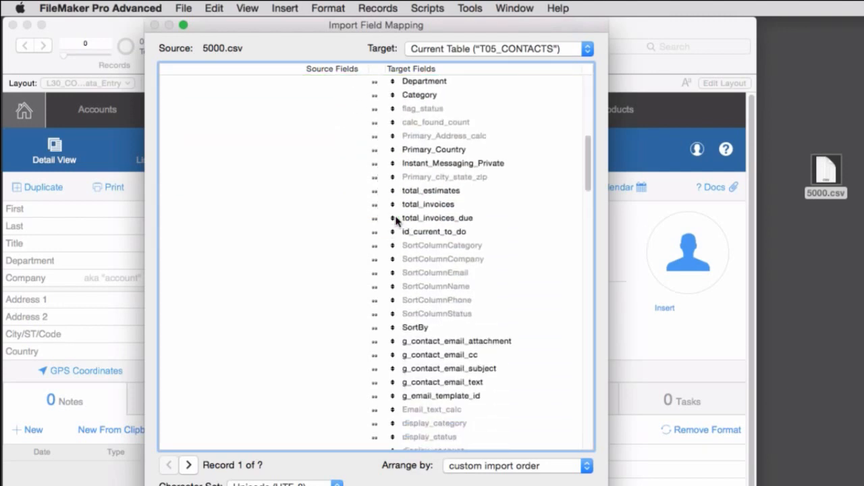
{"action": "scroll", "coordinate": [396, 220], "scroll_direction": "down", "scroll_amount": 6}
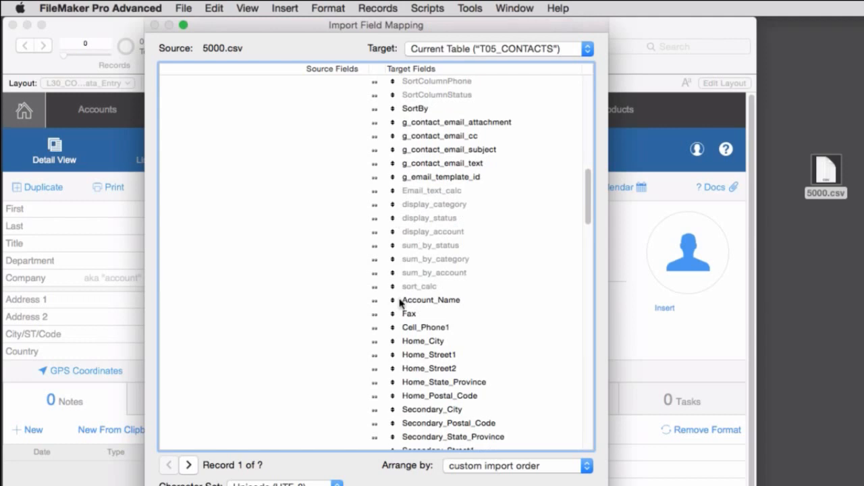
{"action": "left_click_drag", "start_coordinate": [397, 314], "coordinate": [402, 210]}
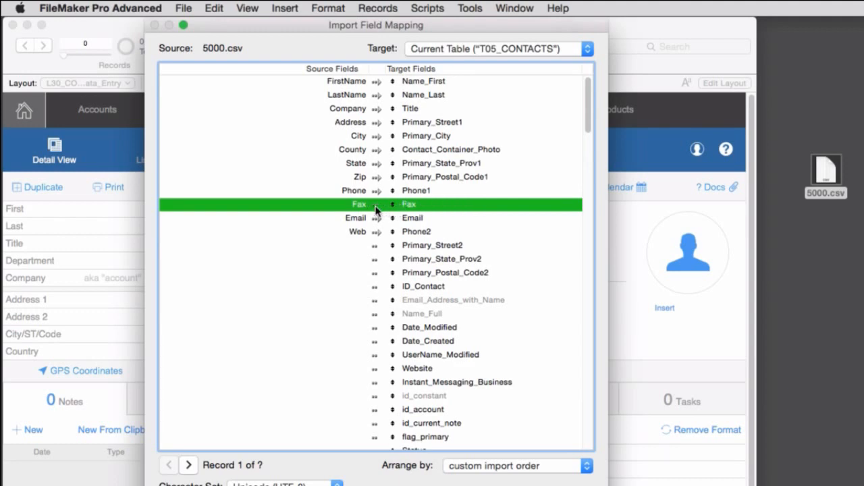
{"action": "left_click", "coordinate": [376, 206]}
Step: Align the target field Account_Name with the source Company column and the target Website with the source Web column
{"action": "scroll", "coordinate": [408, 306], "scroll_direction": "down", "scroll_amount": 1}
{"action": "scroll", "coordinate": [408, 307], "scroll_direction": "down", "scroll_amount": 13}
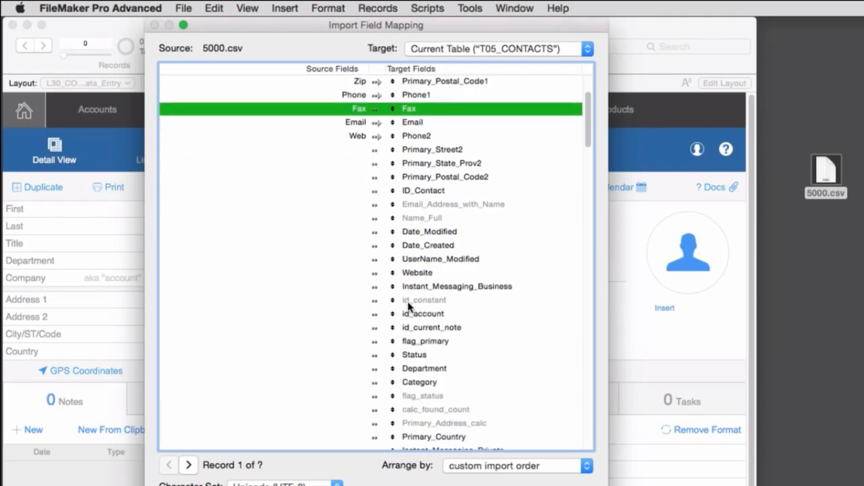
{"action": "scroll", "coordinate": [408, 307], "scroll_direction": "down", "scroll_amount": 20}
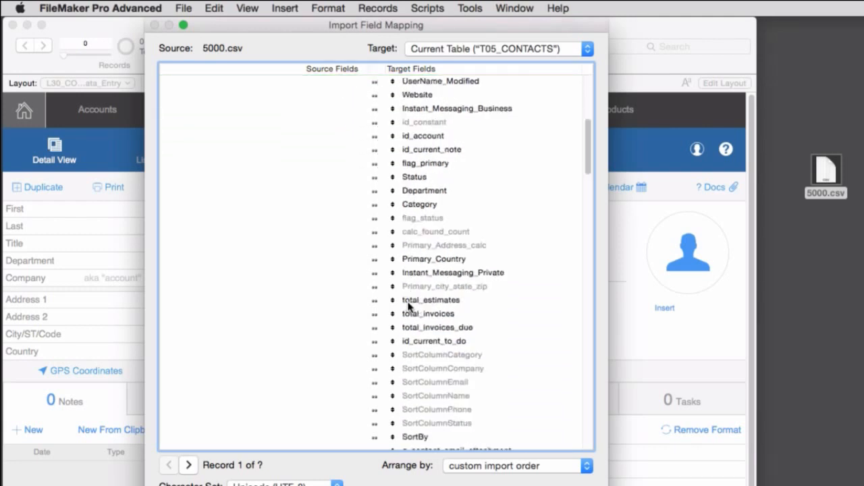
{"action": "scroll", "coordinate": [408, 307], "scroll_direction": "down", "scroll_amount": 1}
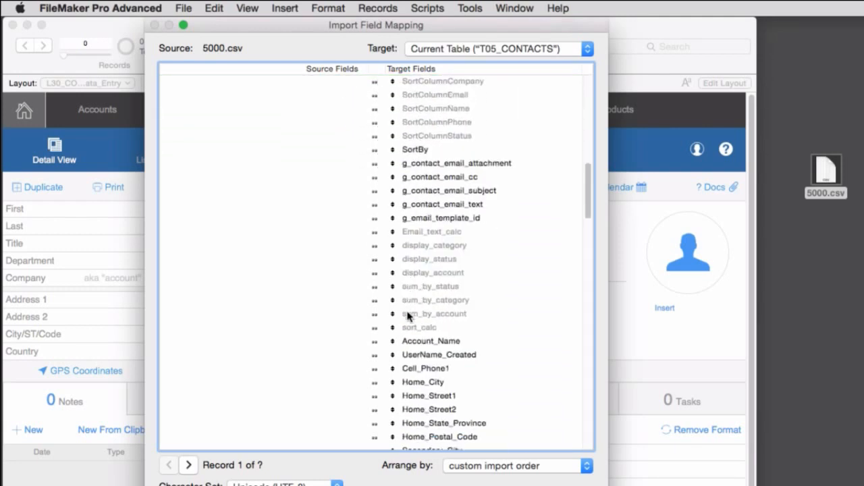
{"action": "left_click_drag", "start_coordinate": [393, 341], "coordinate": [403, 115]}
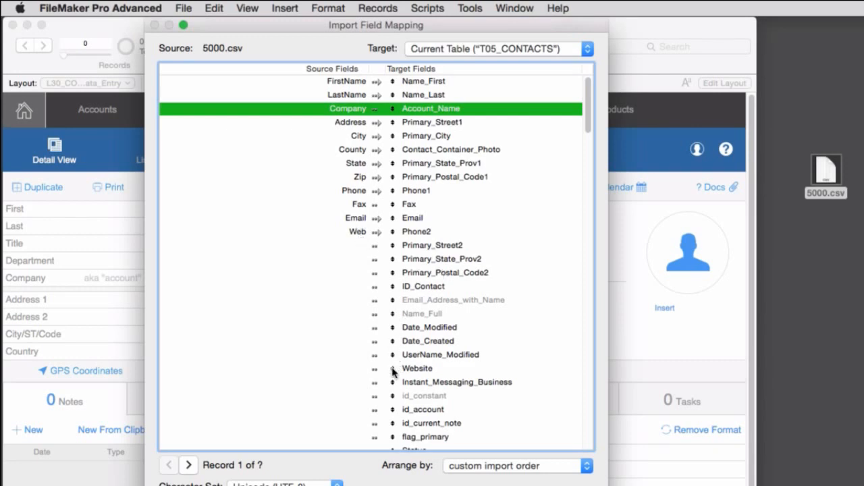
{"action": "left_click_drag", "start_coordinate": [393, 370], "coordinate": [390, 236]}
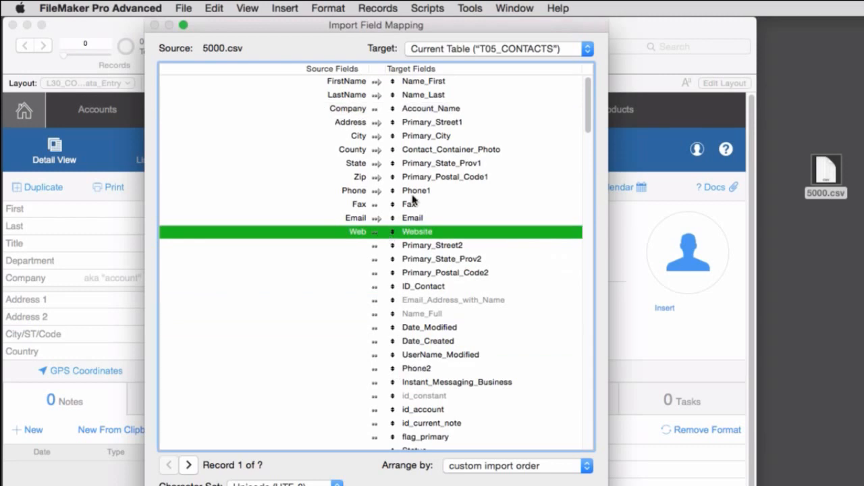
Step: Set the Company, Fax and Web mappings to import into their matched target fields
{"action": "left_click", "coordinate": [375, 109]}
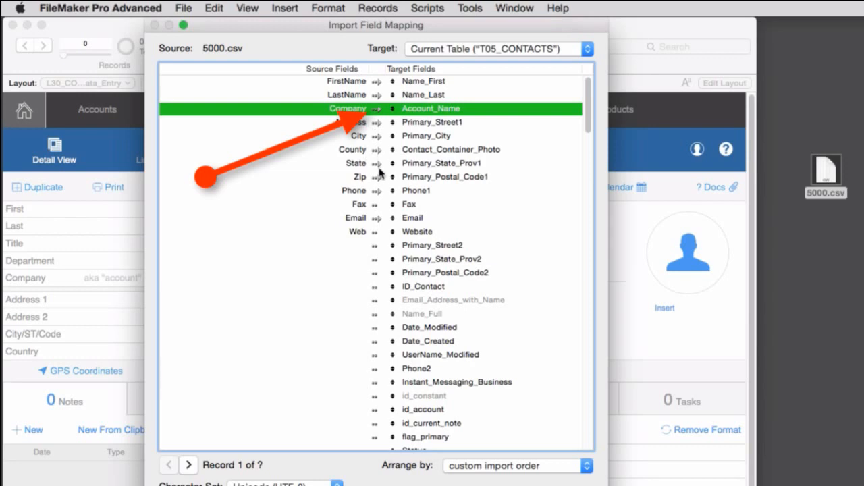
{"action": "left_click", "coordinate": [375, 205]}
{"action": "left_click", "coordinate": [375, 232]}
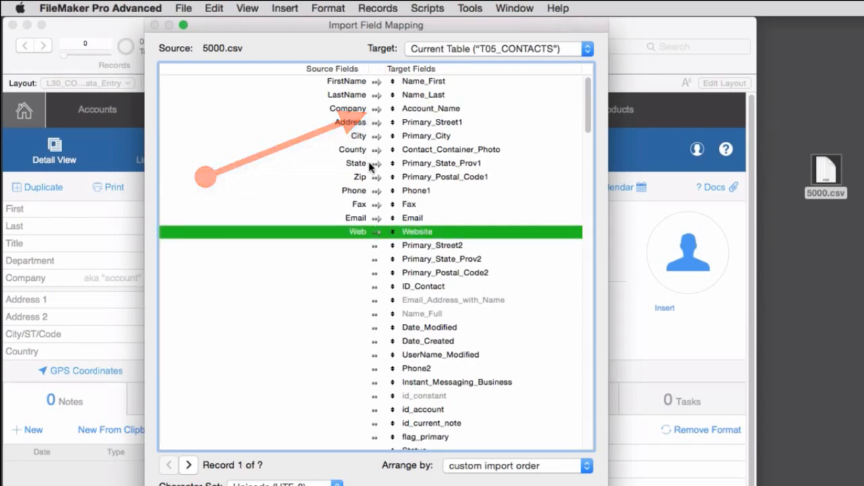
Step: Create a new text field named County in the CON_Contacts table to receive the source County column
{"action": "left_click", "coordinate": [351, 150]}
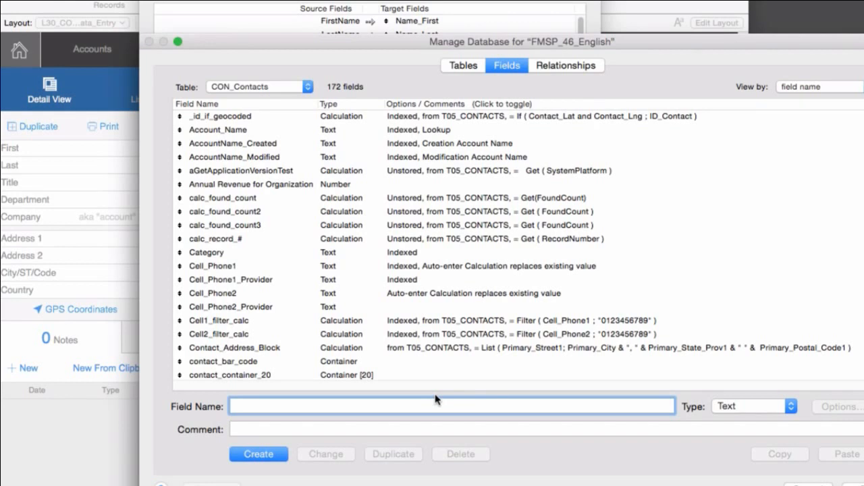
{"action": "type", "text": "County"}
{"action": "key", "text": "Return"}
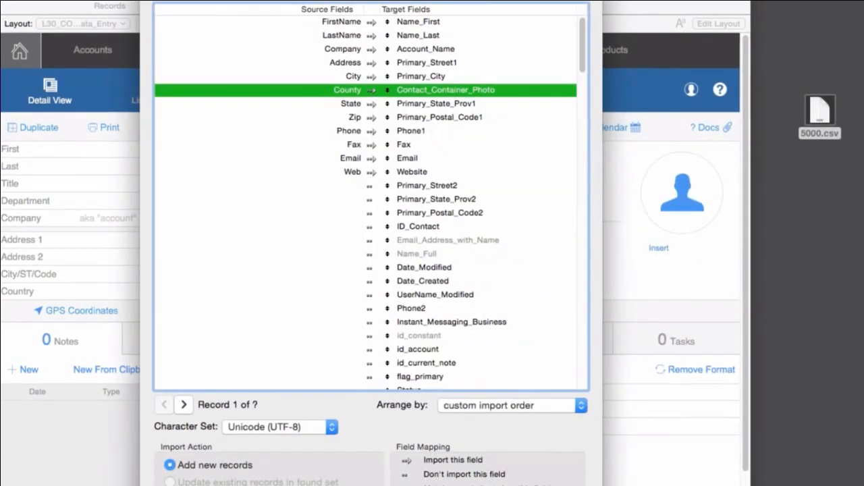
Step: Move the target field County from the end of the list up to align with the source County column
{"action": "scroll", "coordinate": [390, 229], "scroll_direction": "down", "scroll_amount": 20}
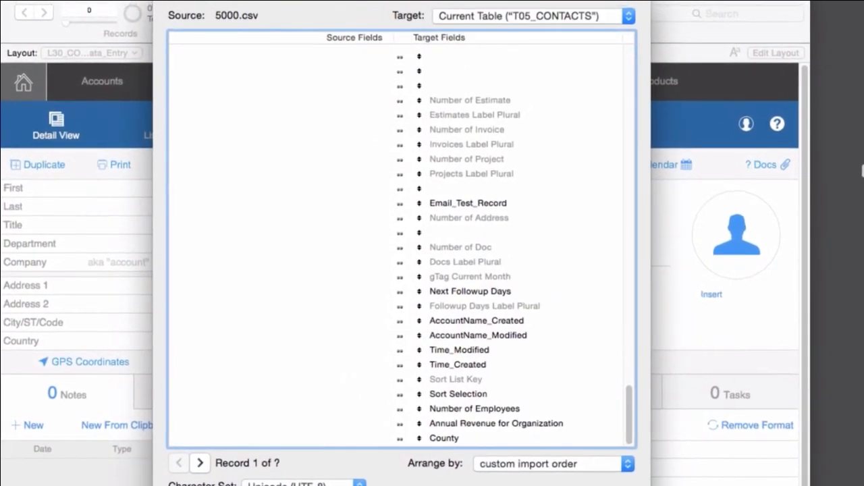
{"action": "left_click_drag", "start_coordinate": [419, 439], "coordinate": [420, 125]}
{"action": "scroll", "coordinate": [420, 321], "scroll_direction": "up", "scroll_amount": 20}
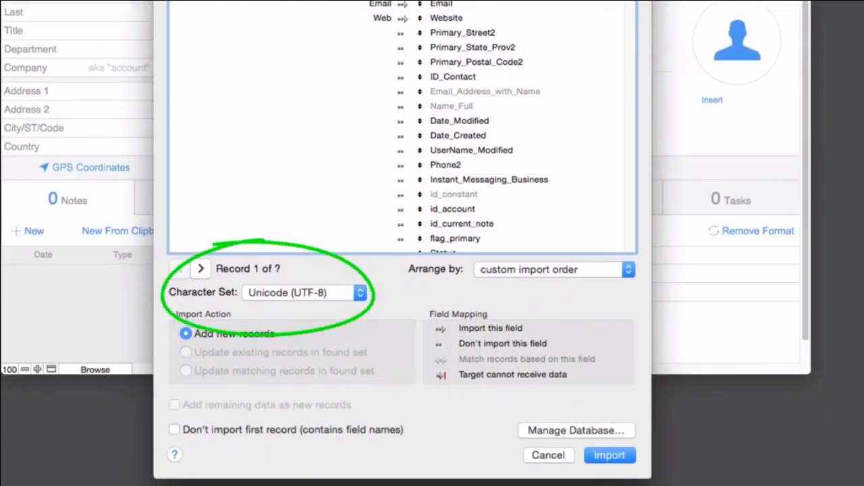
Step: Keep the character set at Unicode (UTF-8) and exclude the first record containing field names from the import
{"action": "left_click", "coordinate": [297, 293]}
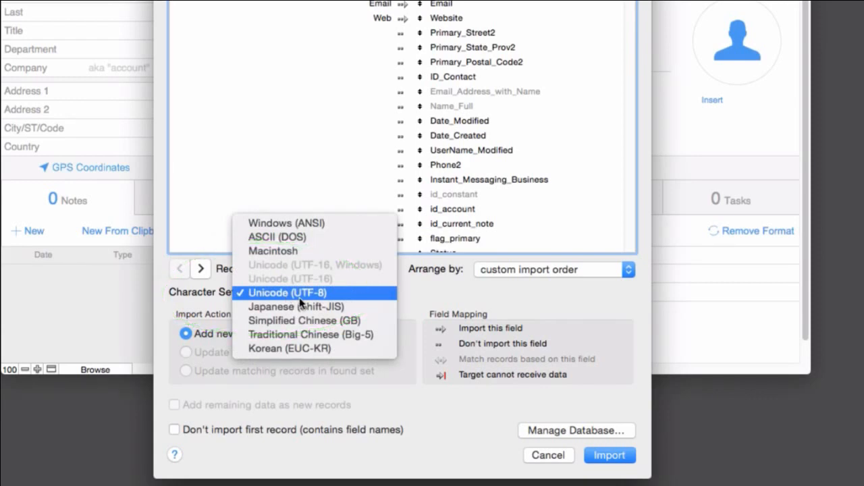
{"action": "left_click", "coordinate": [299, 298]}
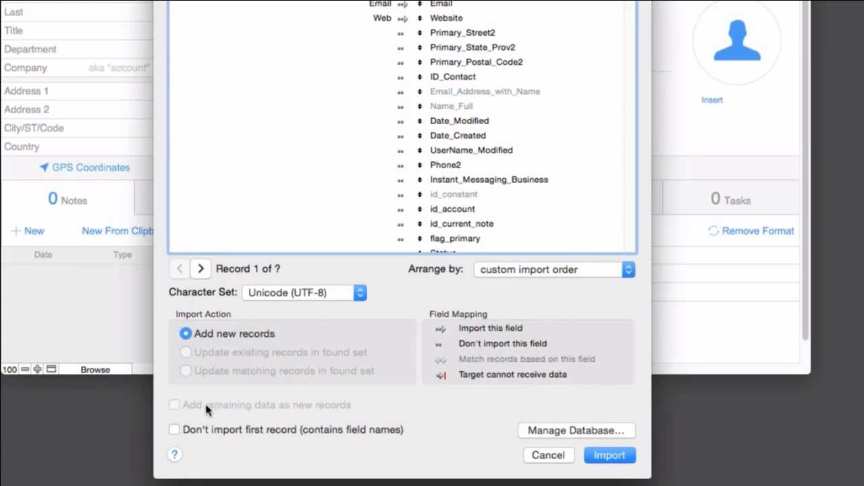
{"action": "left_click", "coordinate": [175, 429]}
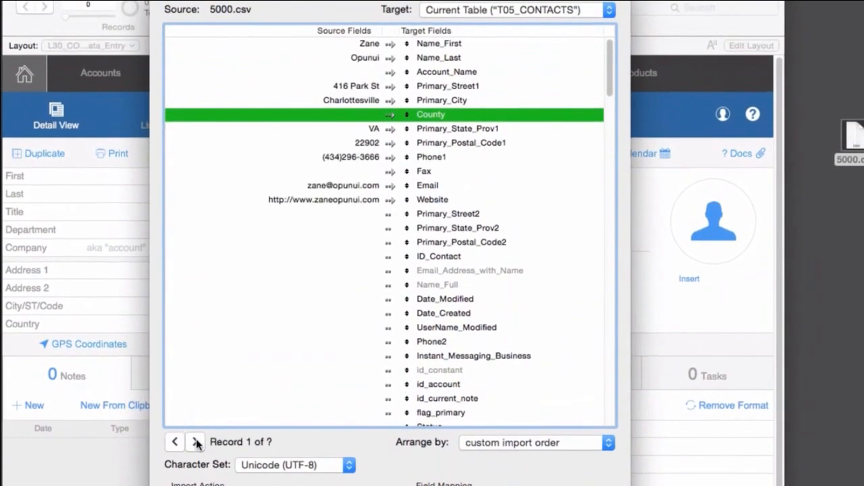
Step: Preview several source records against the target fields to check the mapping, and return to the first record
{"action": "left_click", "coordinate": [201, 268]}
{"action": "left_click", "coordinate": [196, 443]}
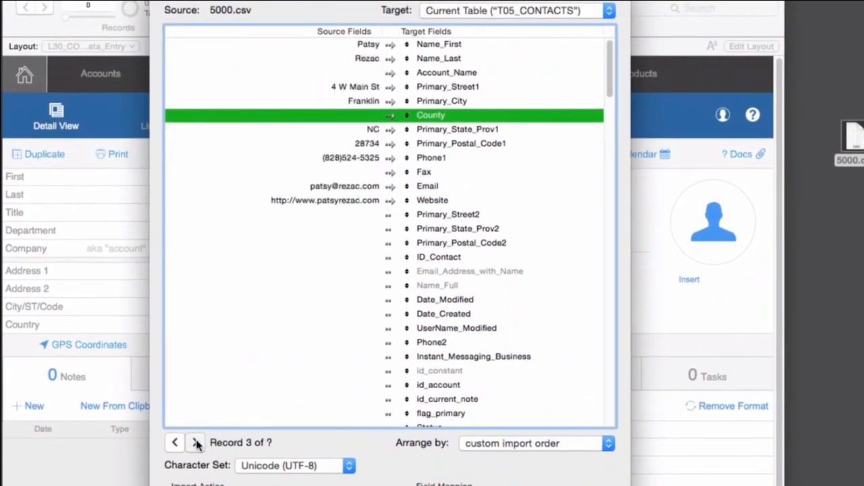
{"action": "left_click", "coordinate": [196, 442]}
{"action": "left_click", "coordinate": [196, 443]}
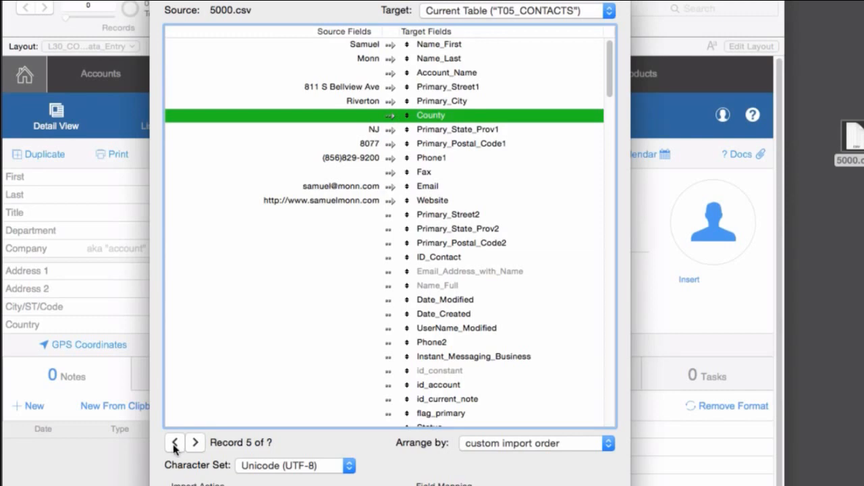
{"action": "left_click", "coordinate": [174, 443]}
{"action": "left_click", "coordinate": [175, 442]}
{"action": "left_click", "coordinate": [175, 442]}
{"action": "left_click", "coordinate": [174, 442]}
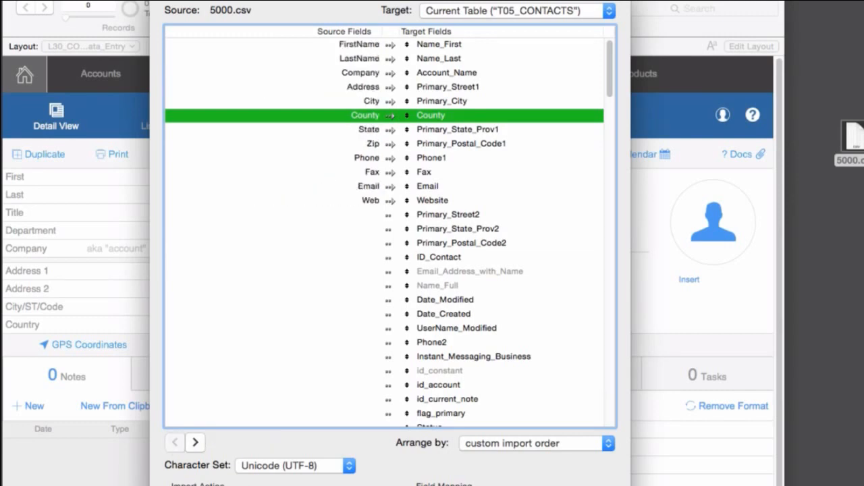
Step: Proceed to the import options and enable performing auto-enter options while importing
{"action": "key", "text": "Return"}
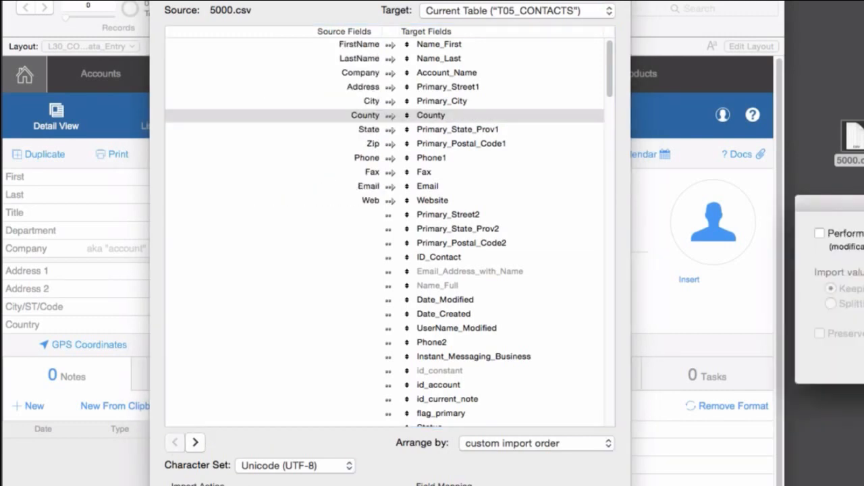
{"action": "left_click_drag", "start_coordinate": [861, 199], "coordinate": [470, 200]}
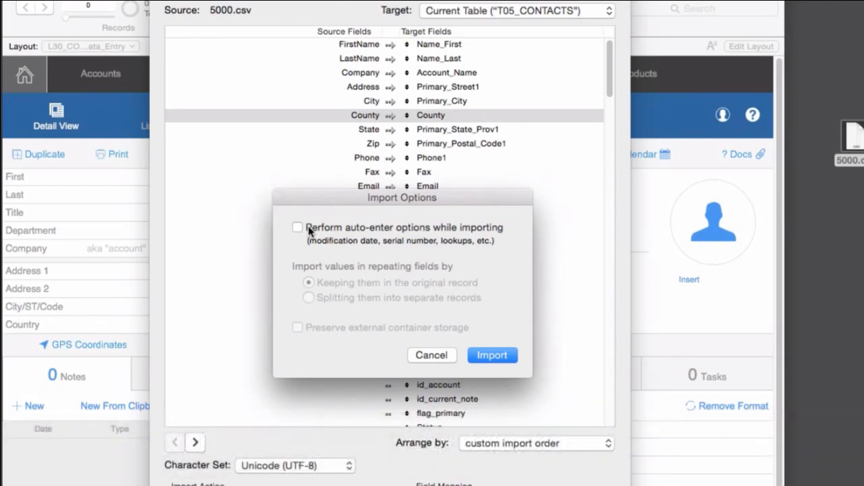
{"action": "left_click_drag", "start_coordinate": [329, 200], "coordinate": [386, 294]}
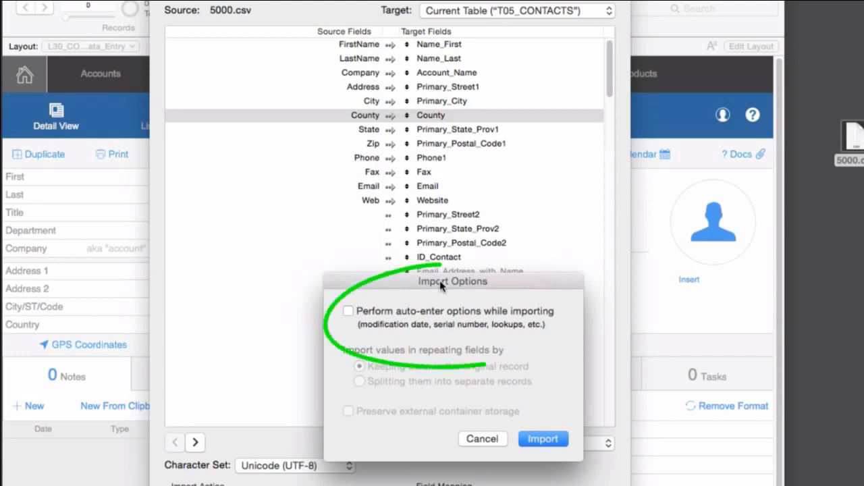
{"action": "left_click", "coordinate": [349, 312]}
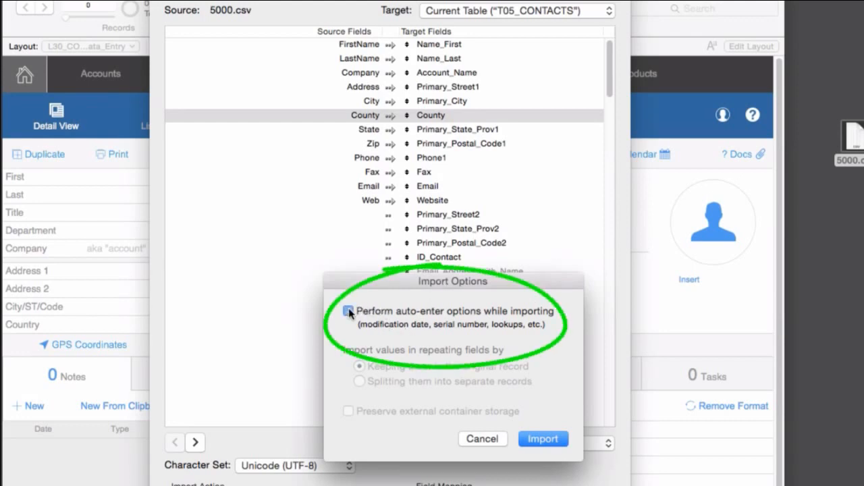
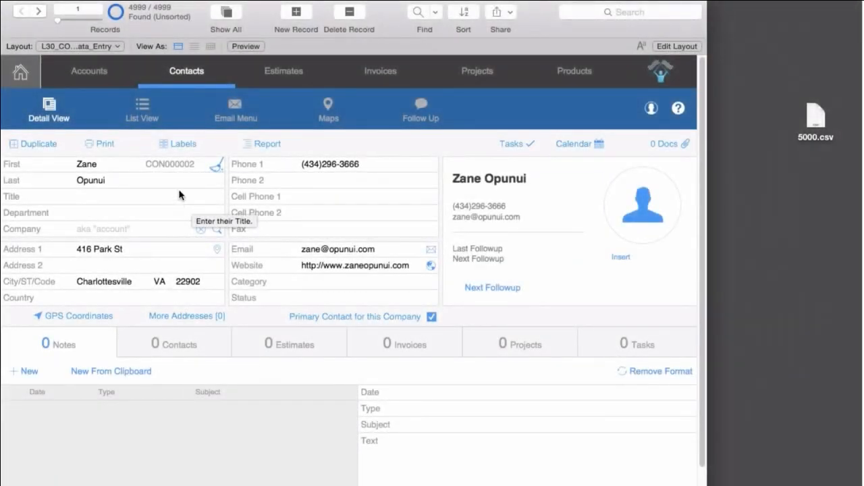
Step: Open the auto-enter options of the ID_Contact field in the CON_Contacts table
{"action": "key", "text": "super+shift+d"}
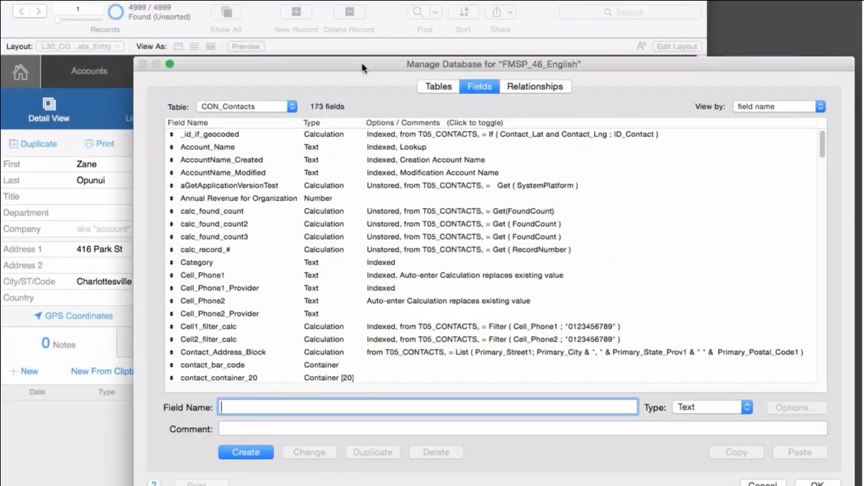
{"action": "left_click_drag", "start_coordinate": [363, 64], "coordinate": [287, 12]}
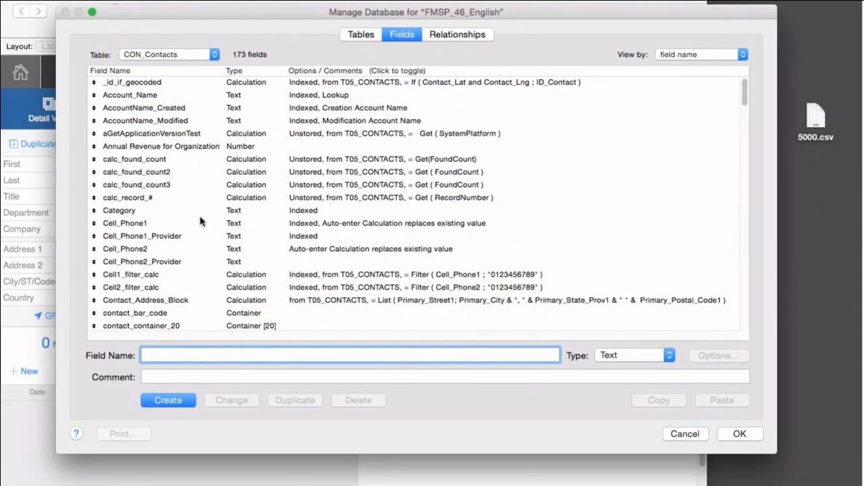
{"action": "scroll", "coordinate": [200, 226], "scroll_direction": "down", "scroll_amount": 1}
{"action": "scroll", "coordinate": [199, 226], "scroll_direction": "down", "scroll_amount": 15}
{"action": "scroll", "coordinate": [200, 226], "scroll_direction": "up", "scroll_amount": 15}
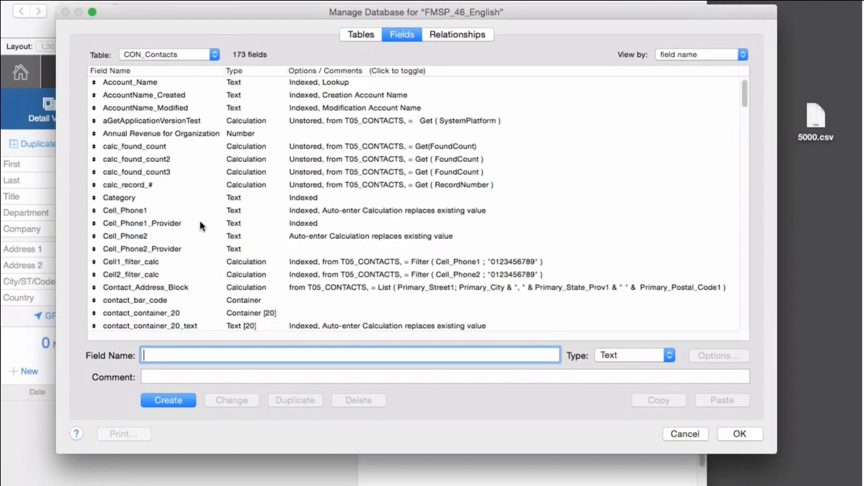
{"action": "scroll", "coordinate": [200, 226], "scroll_direction": "down", "scroll_amount": 10}
{"action": "double_click", "coordinate": [154, 159]}
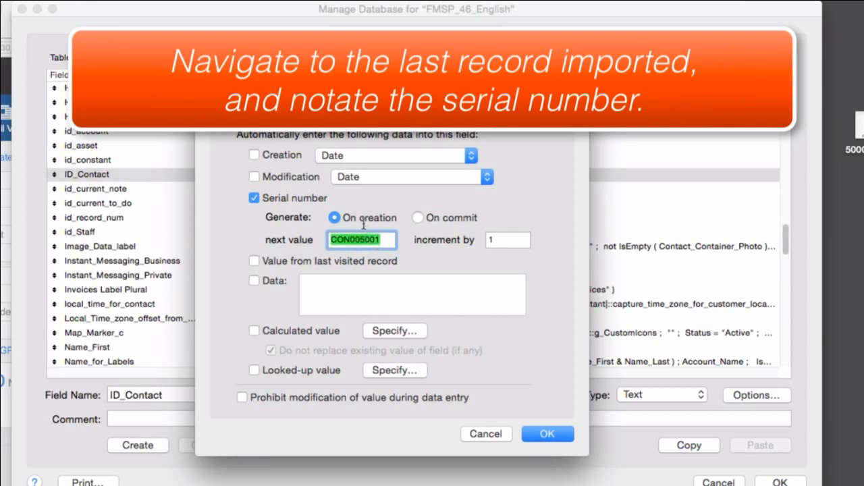
Step: Try replacing the prefix of ID_Contact's next serial value with bxy, making it bxy5001
{"action": "left_click", "coordinate": [357, 240]}
{"action": "left_click_drag", "start_coordinate": [356, 240], "coordinate": [330, 239]}
{"action": "type", "text": "b"}
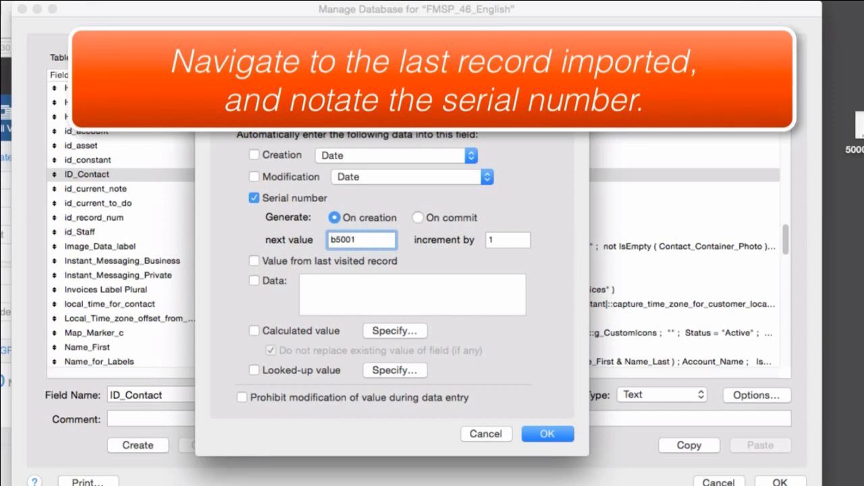
{"action": "type", "text": "xy"}
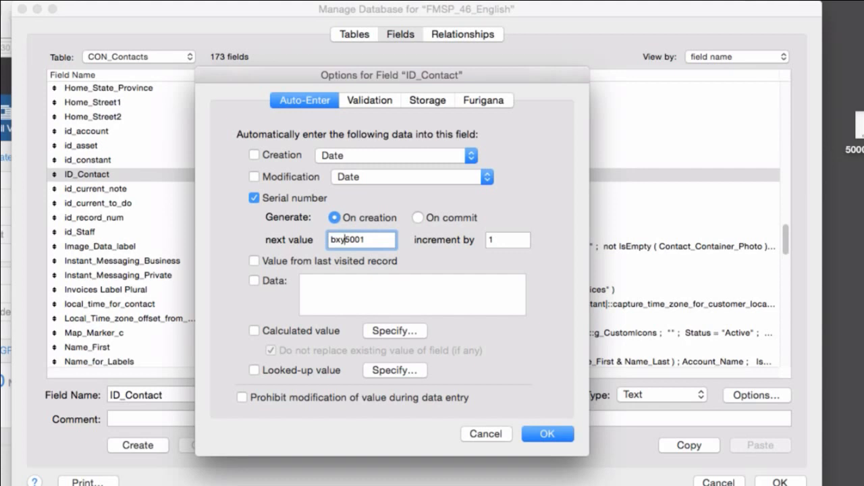
{"action": "left_click_drag", "start_coordinate": [367, 241], "coordinate": [329, 240]}
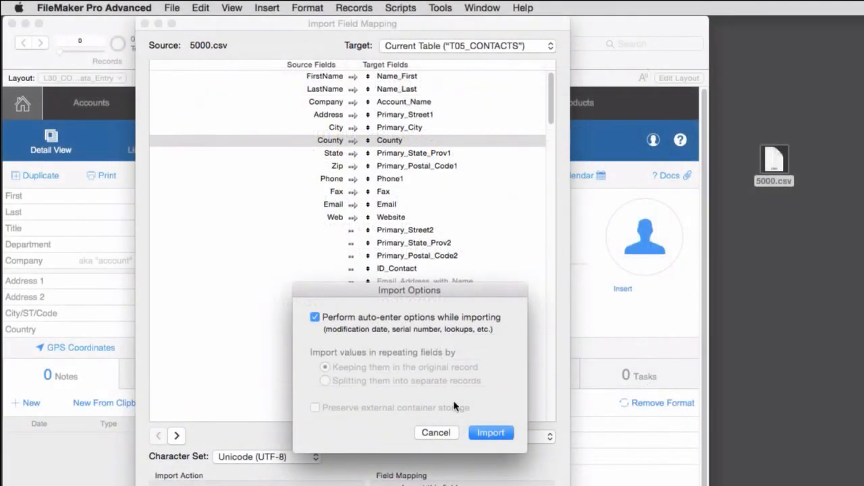
Step: Run the import of 5000.csv with the auto-enter options enabled and dismiss the import summary
{"action": "left_click", "coordinate": [489, 432]}
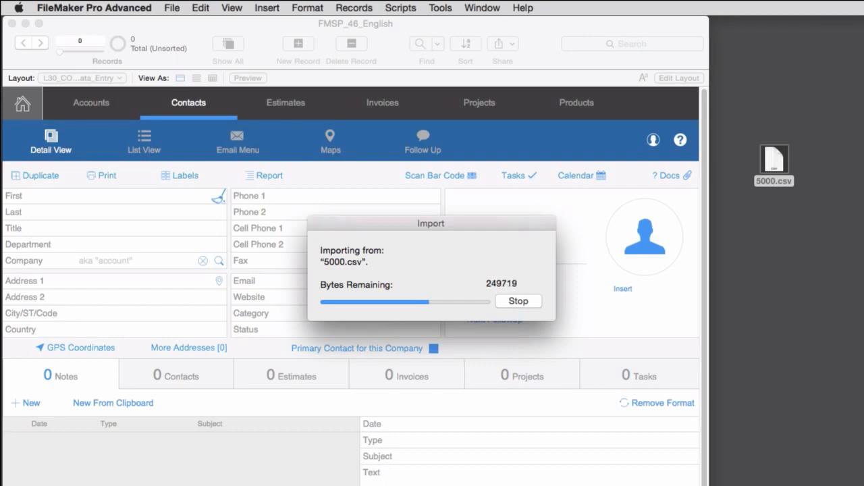
{"action": "left_click_drag", "start_coordinate": [812, 236], "coordinate": [350, 216]}
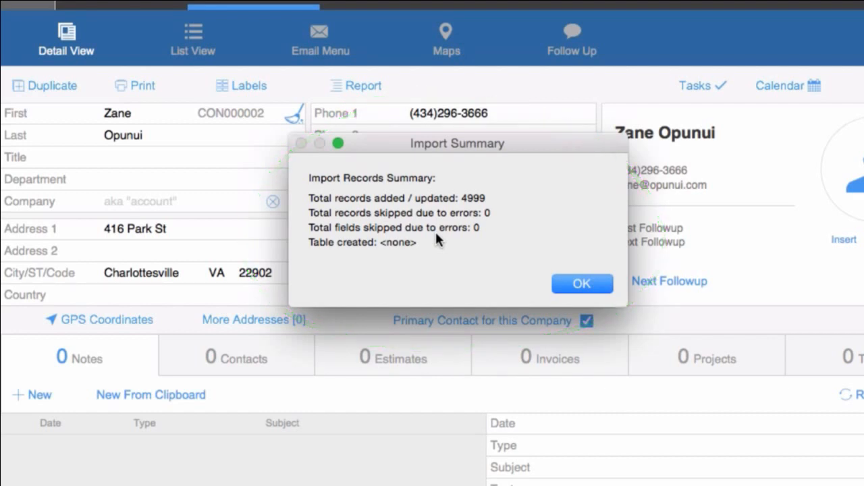
{"action": "left_click", "coordinate": [578, 283]}
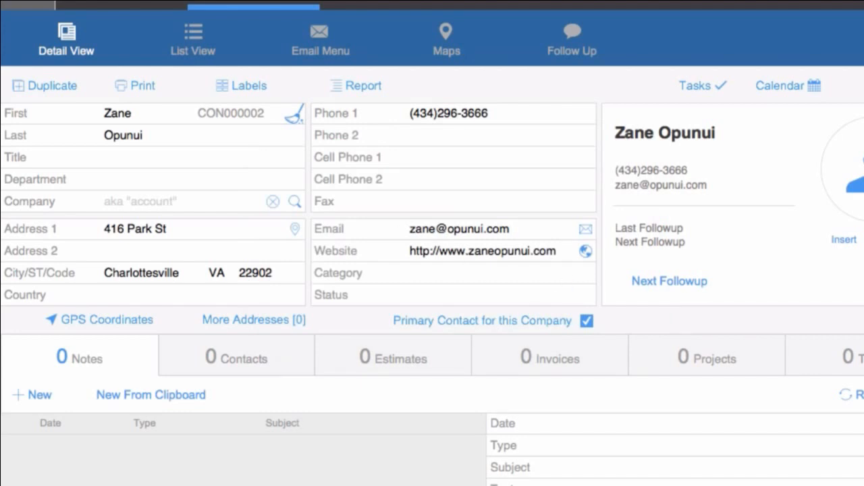
Step: Browse forward through the imported contact records and examine the serial ID and the imported field data in each
{"action": "key", "text": "ctrl+Down"}
{"action": "key", "text": "ctrl+Down"}
{"action": "key", "text": "ctrl+Down"}
{"action": "key", "text": "ctrl+Down"}
{"action": "key", "text": "ctrl+Down"}
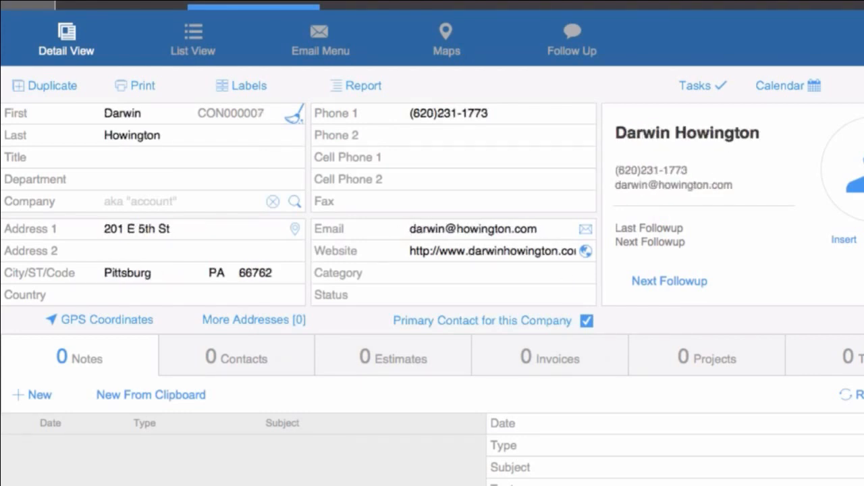
{"action": "key", "text": "ctrl+Down"}
{"action": "key", "text": "ctrl+Down"}
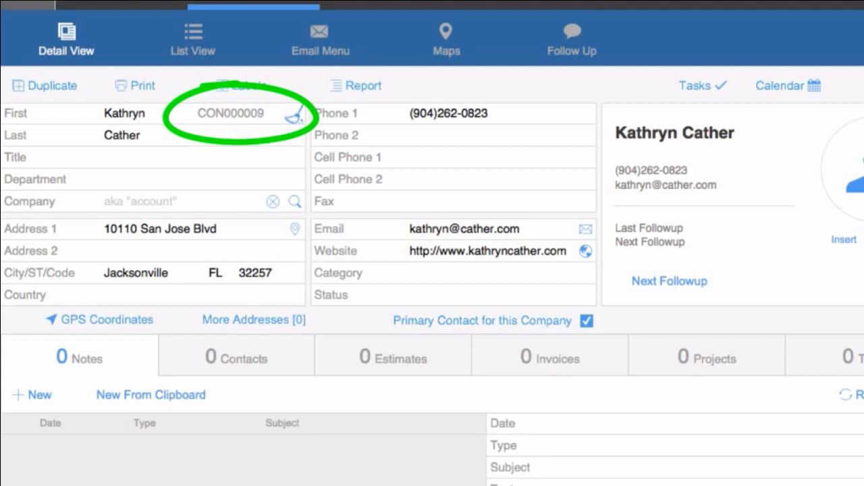
{"action": "key", "text": "ctrl+Down"}
{"action": "key", "text": "ctrl+Down"}
{"action": "key", "text": "ctrl+Down"}
{"action": "key", "text": "ctrl+Down"}
{"action": "key", "text": "ctrl+Down"}
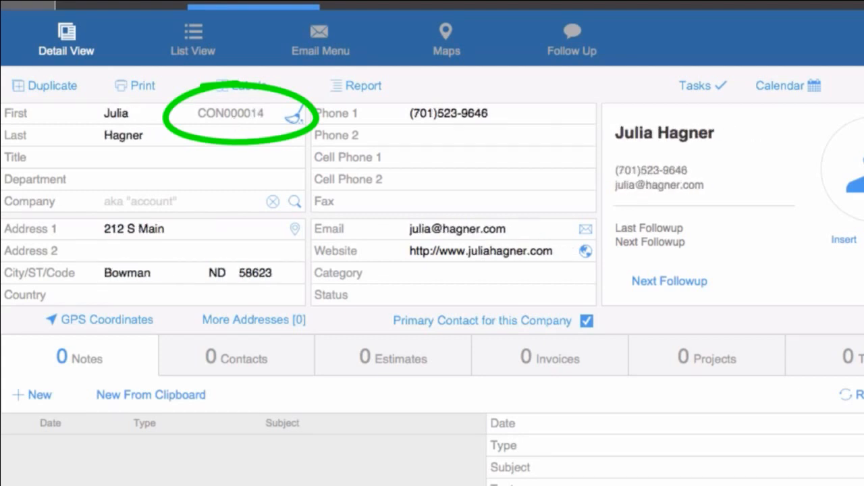
{"action": "key", "text": "ctrl+Down"}
{"action": "key", "text": "ctrl+Down"}
{"action": "key", "text": "ctrl+Down"}
{"action": "key", "text": "ctrl+Down"}
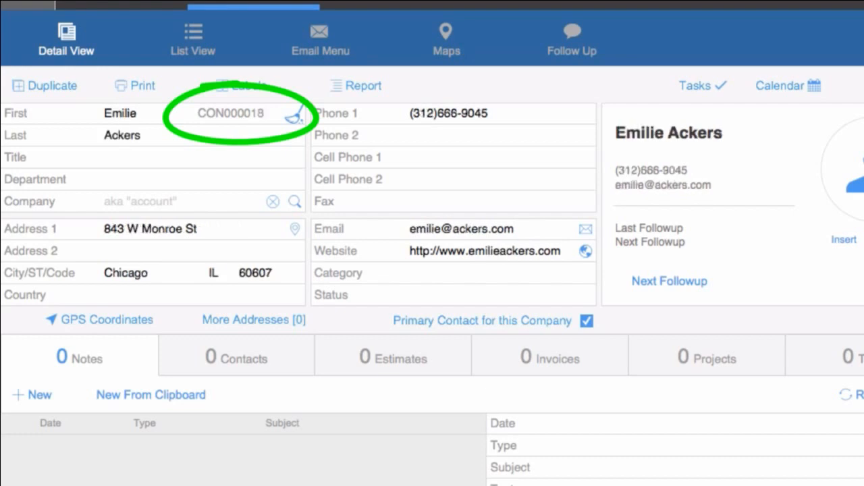
{"action": "key", "text": "ctrl+Down"}
{"action": "key", "text": "ctrl+Down"}
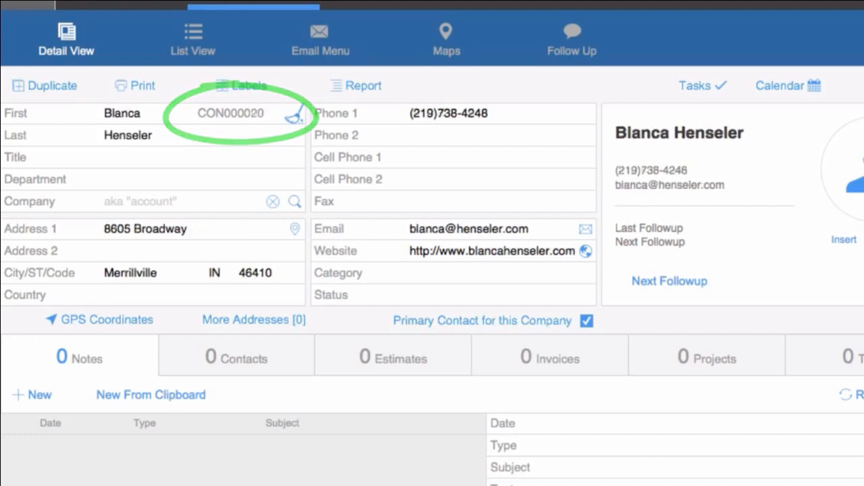
{"action": "key", "text": "ctrl+Down"}
{"action": "key", "text": "ctrl+Down"}
{"action": "key", "text": "ctrl+Down"}
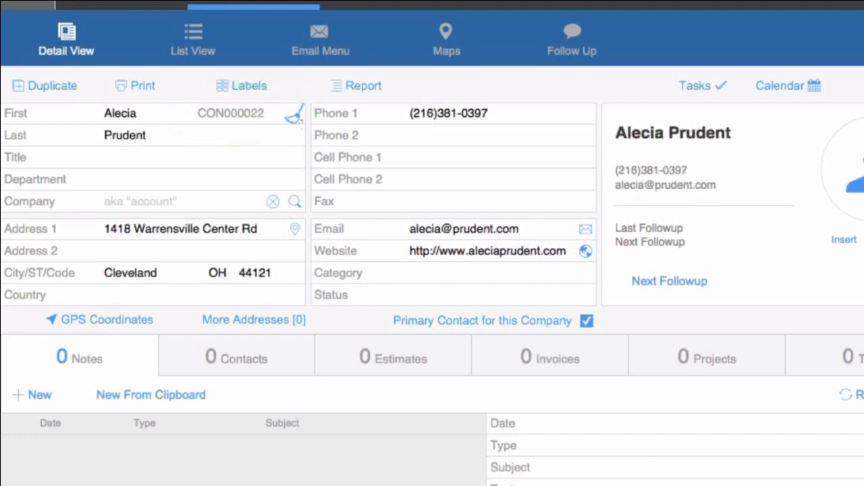
{"action": "key", "text": "ctrl+Down"}
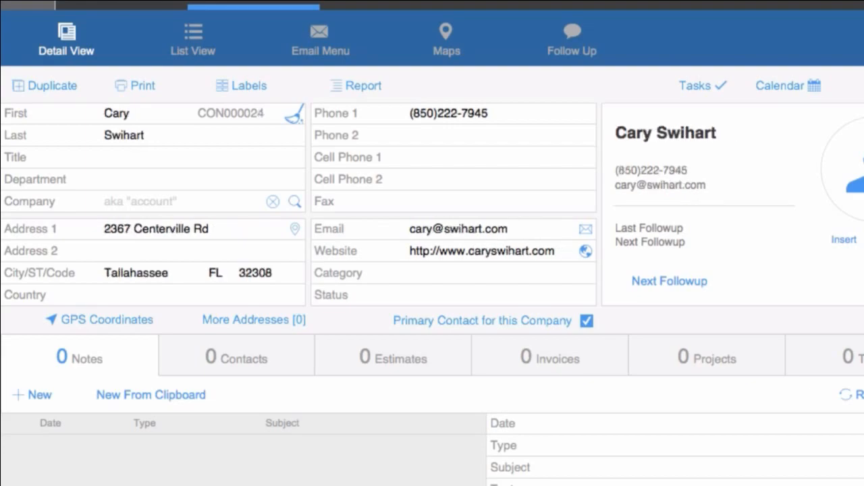